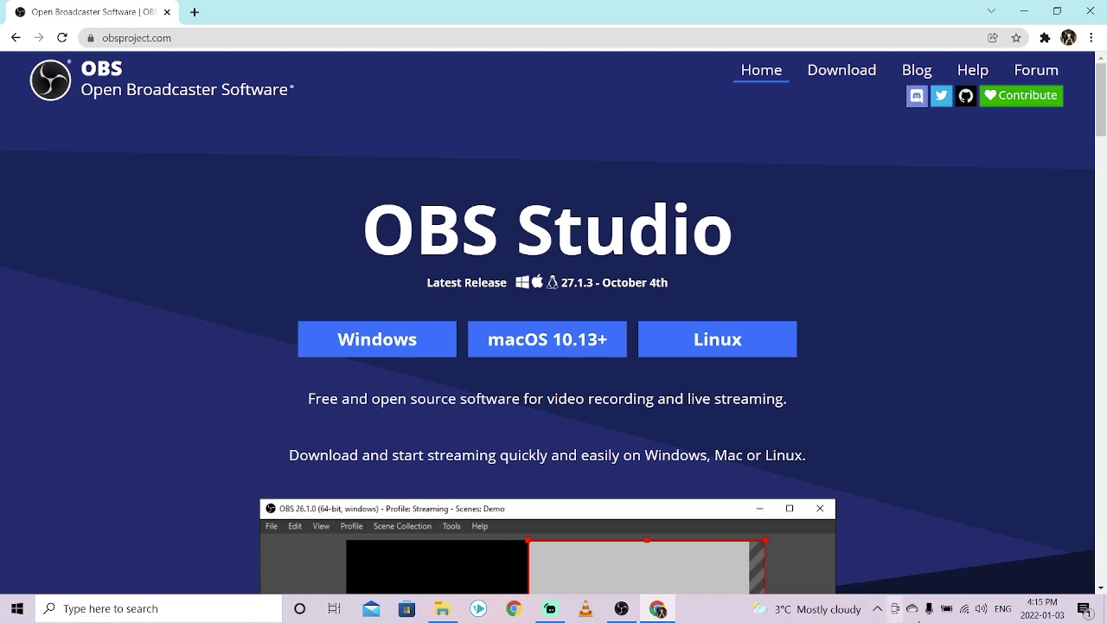
Download the Windows installer OBS-Studio-27.1.3 from the obsproject.com homepage
click(180, 40)
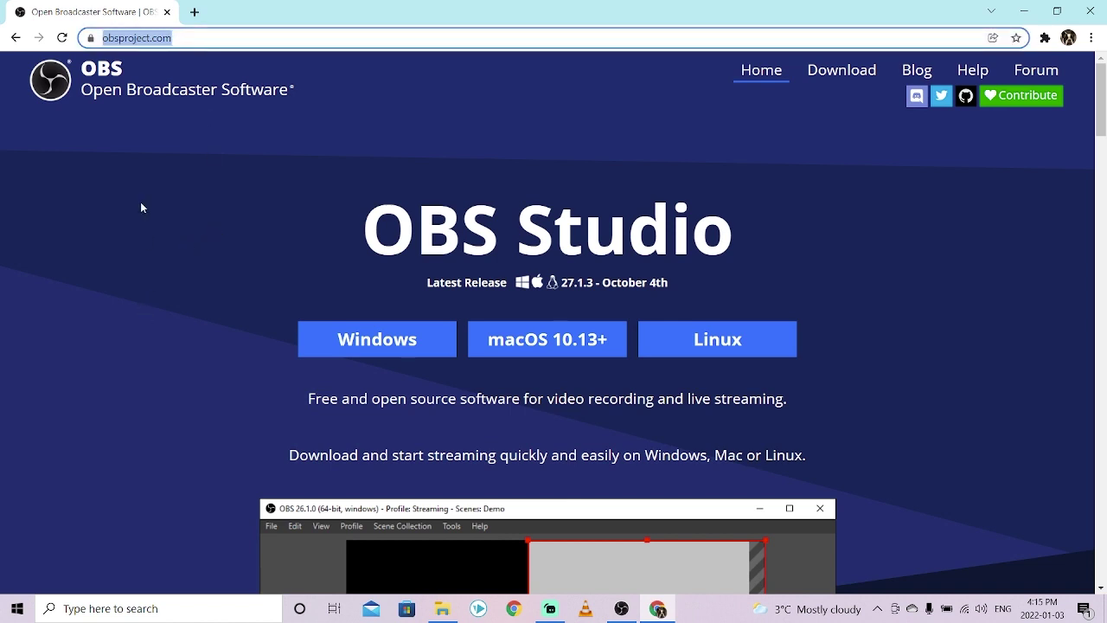
drag(391, 235, 868, 230)
click(114, 344)
scroll(117, 344, down, 1)
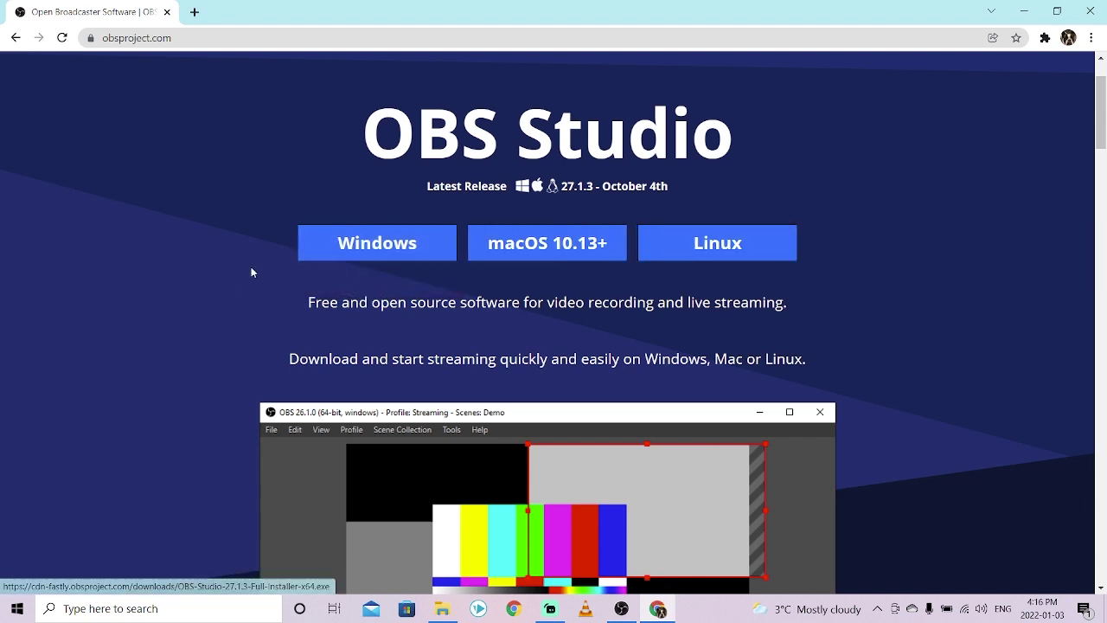
scroll(363, 320, up, 1)
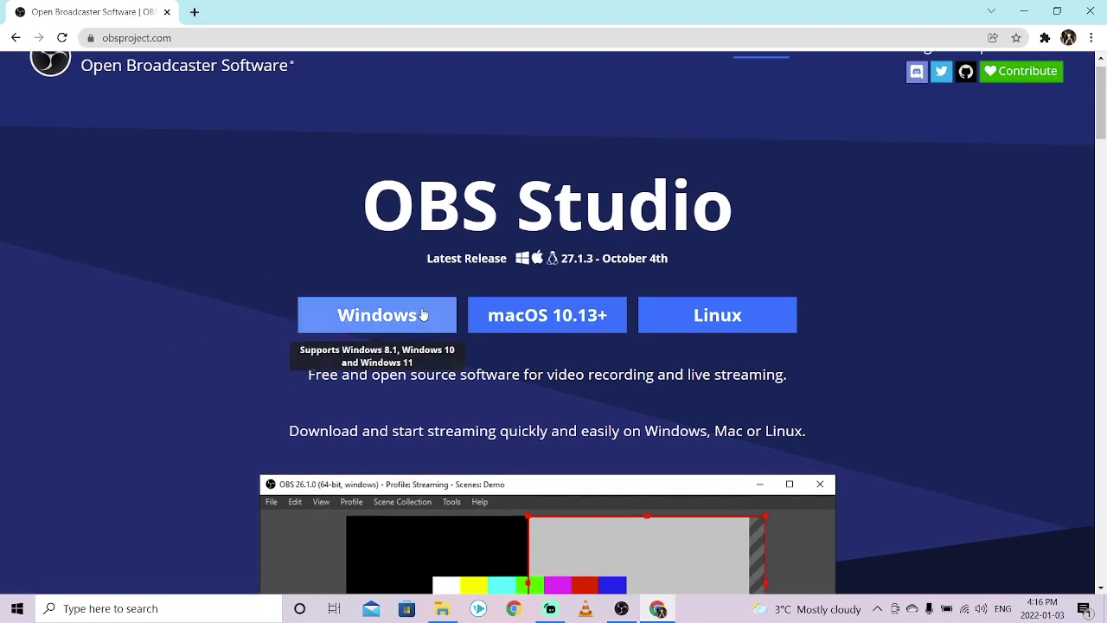
click(341, 322)
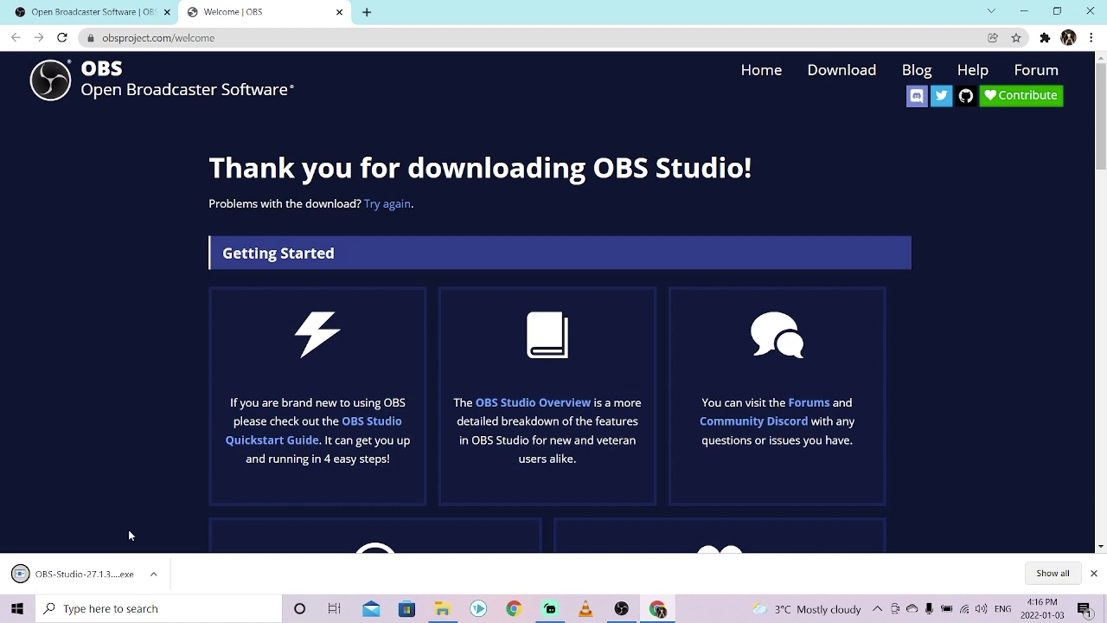
Run the OBS-Studio-27.1.3 installer and cancel setup at the 'already running' warning
click(89, 574)
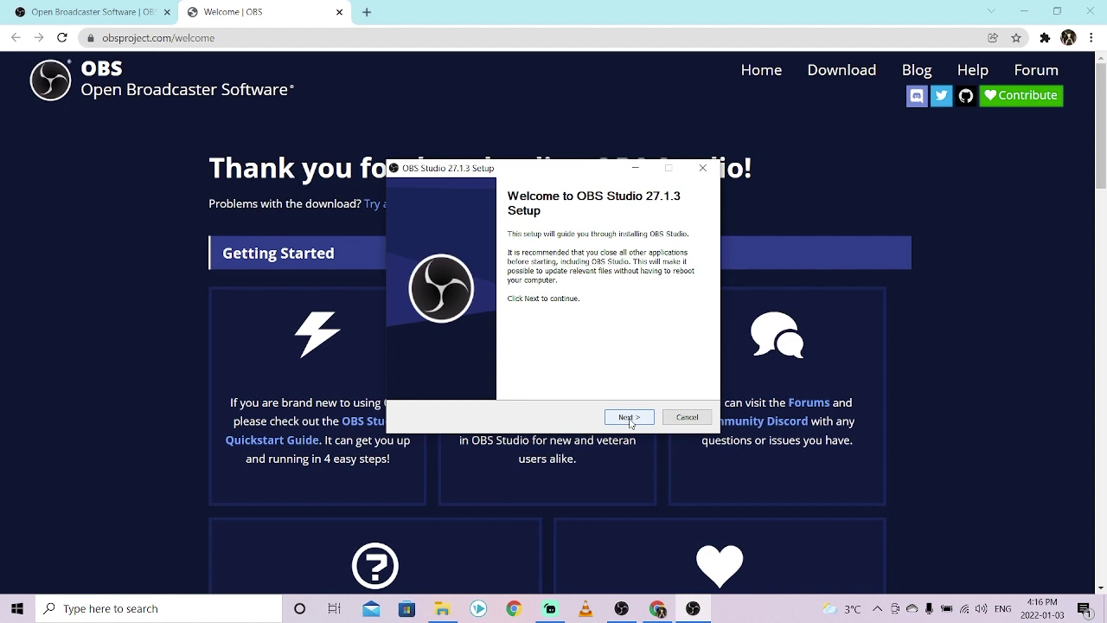
click(627, 416)
click(666, 354)
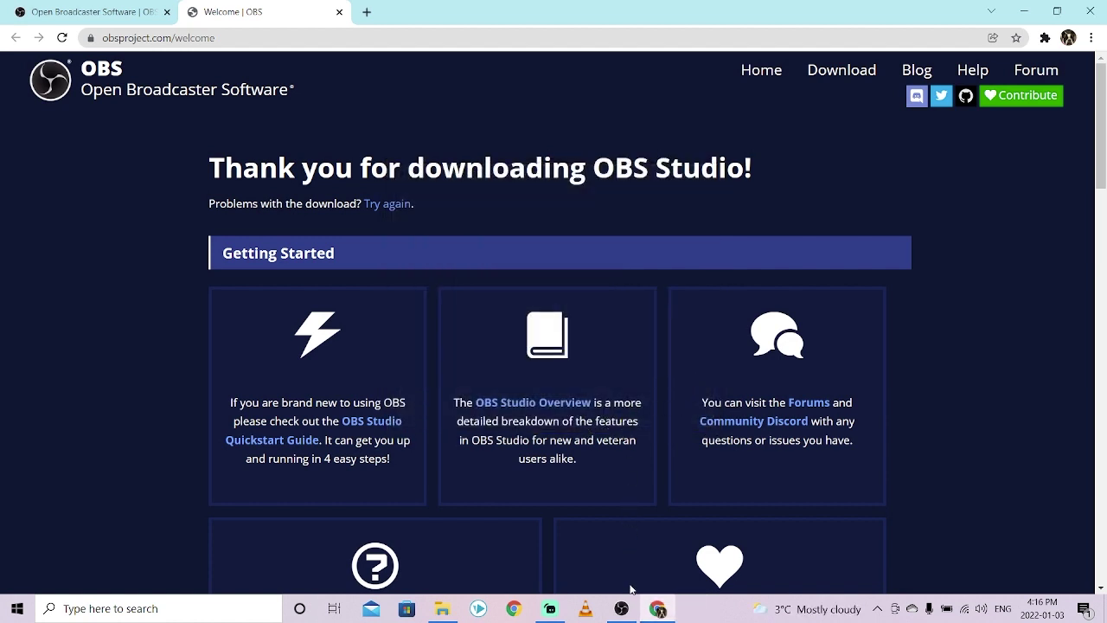
mouse_move(629, 611)
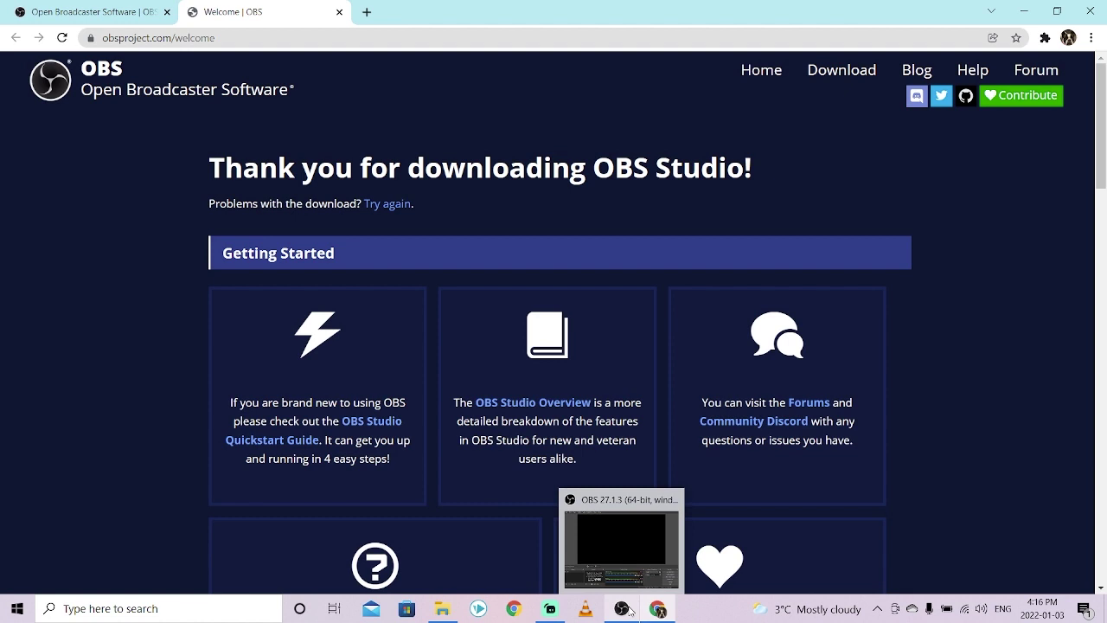
Restore the running OBS Studio window from the taskbar and reposition it on screen
click(629, 611)
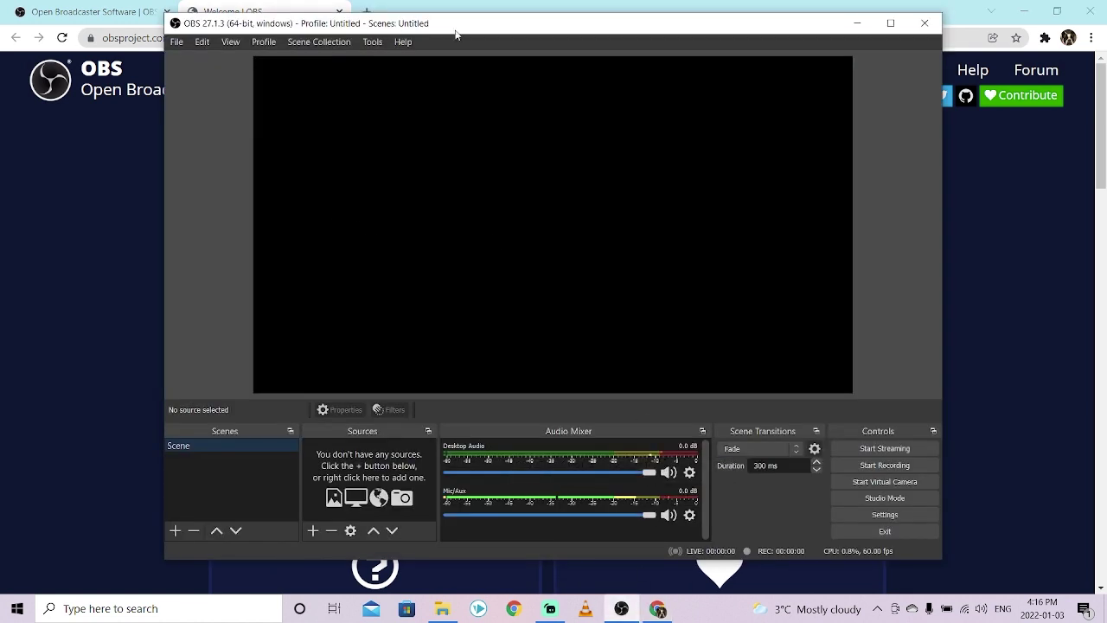
mouse_move(476, 25)
mouse_down()
mouse_move(447, 23)
mouse_move(472, 33)
mouse_up()
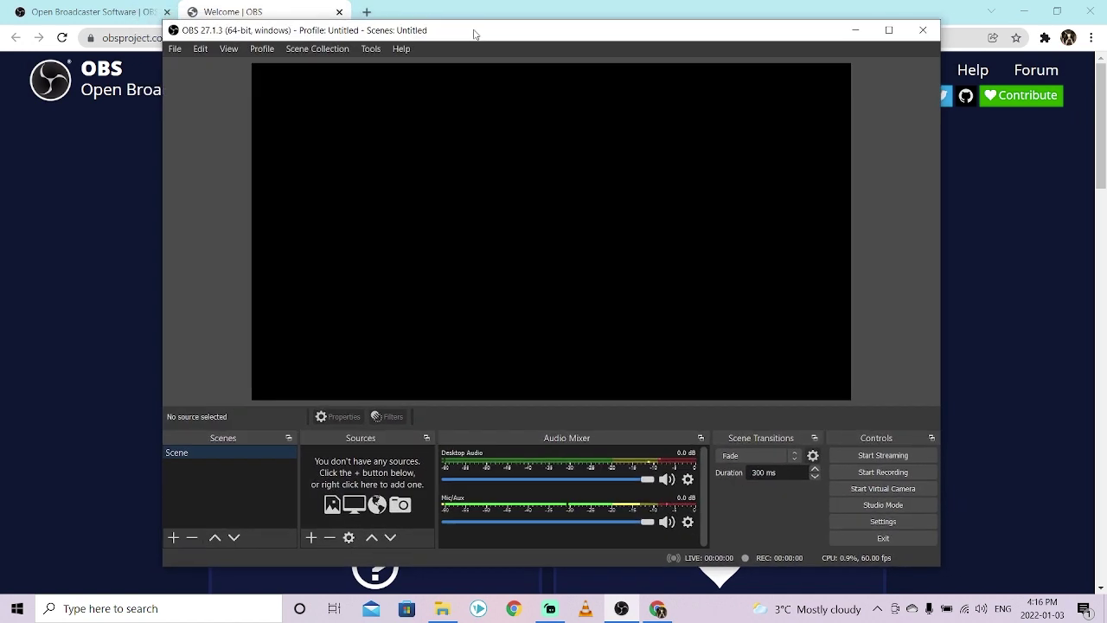
In Settings > Video, keep both base and output resolution at 1920x1080
click(866, 522)
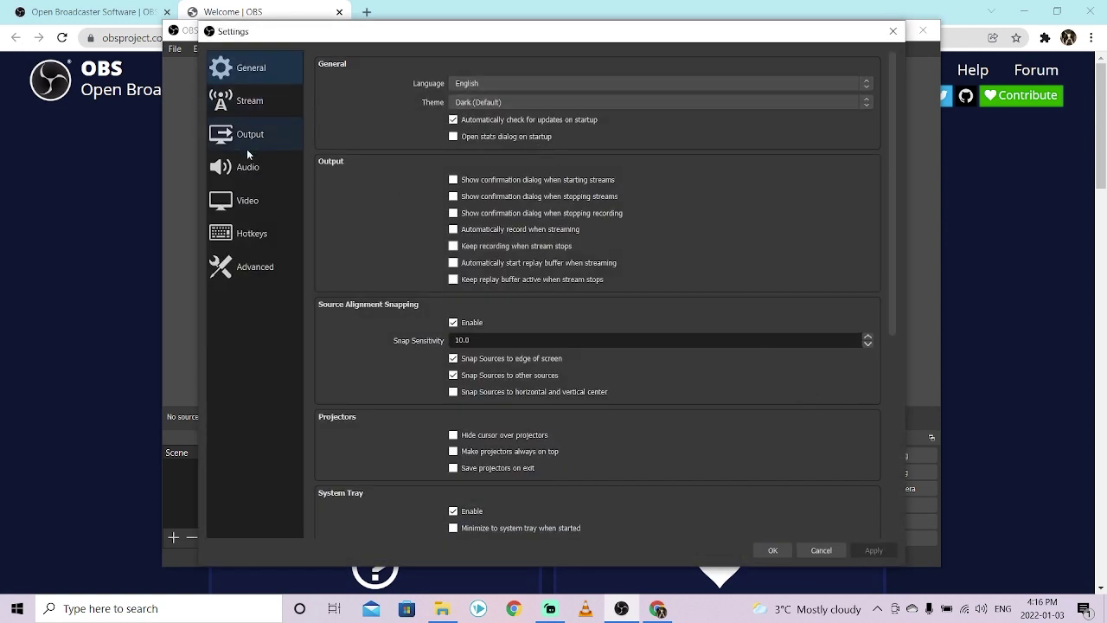
click(245, 211)
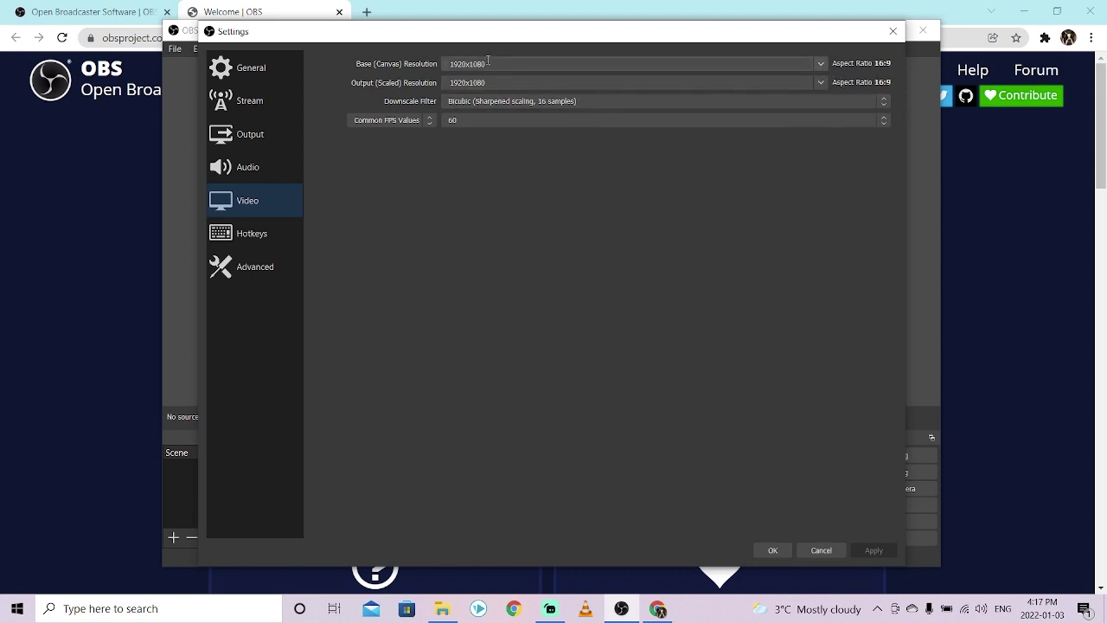
click(823, 65)
click(820, 66)
click(821, 84)
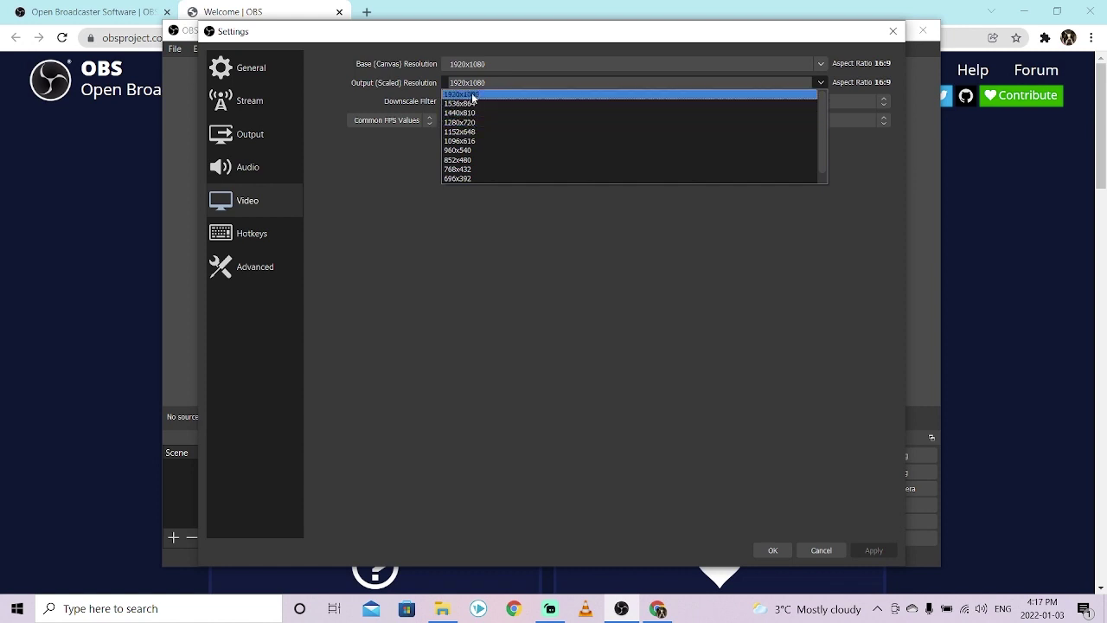
click(429, 91)
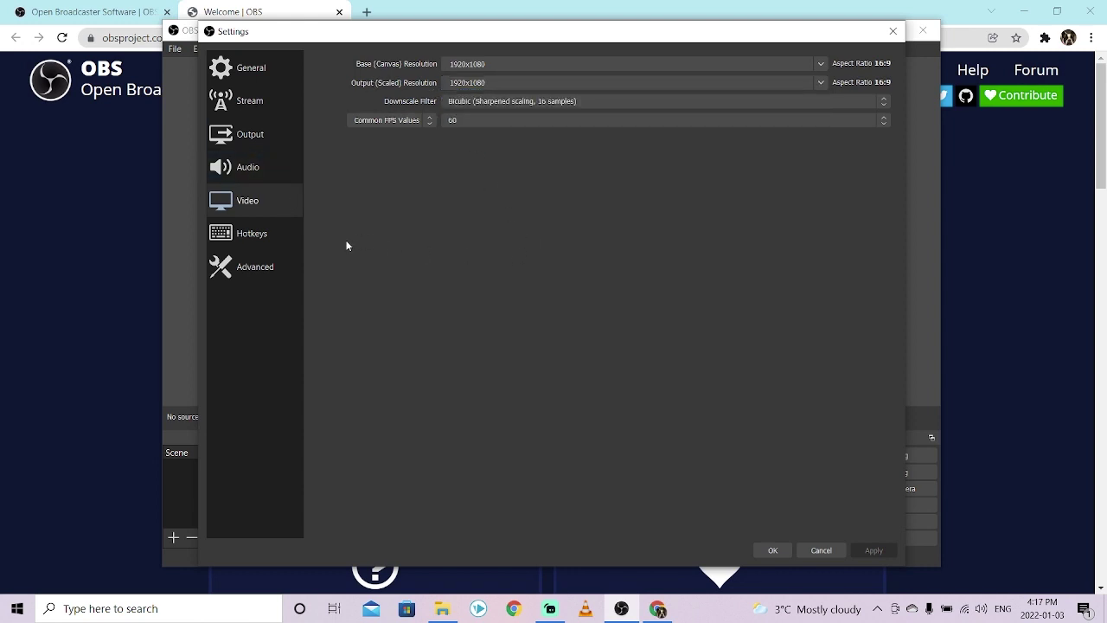
click(237, 172)
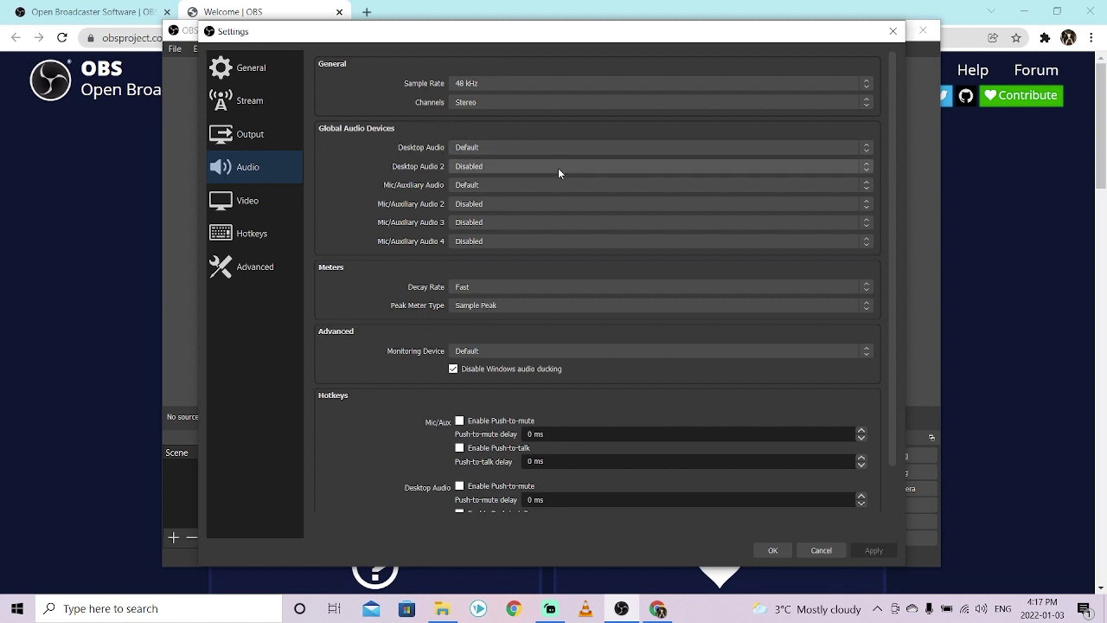
click(589, 143)
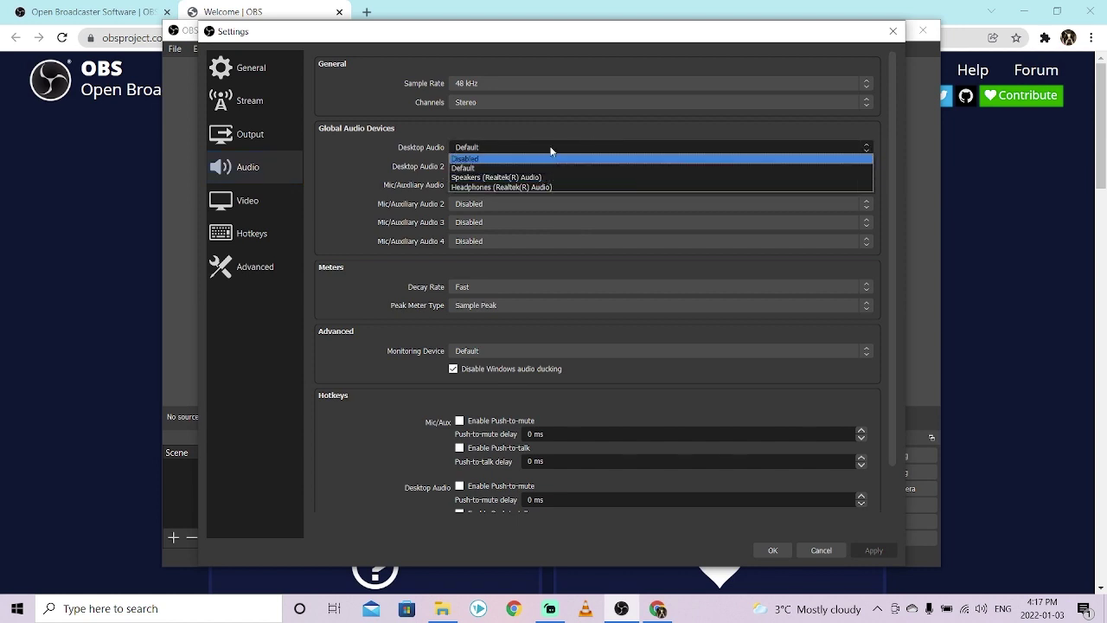
click(556, 129)
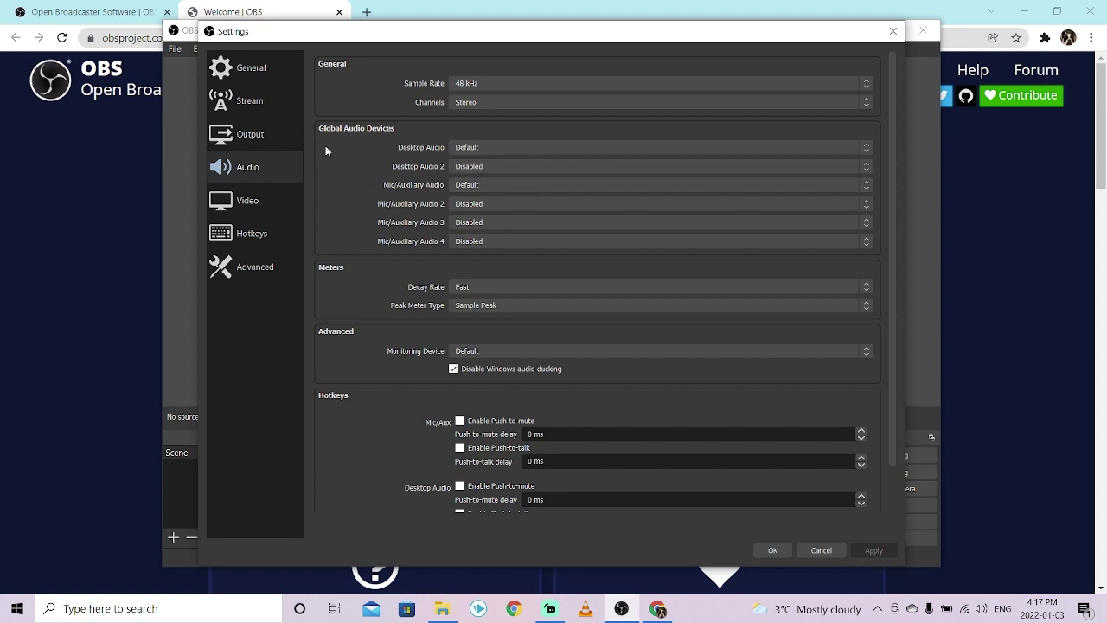
click(248, 203)
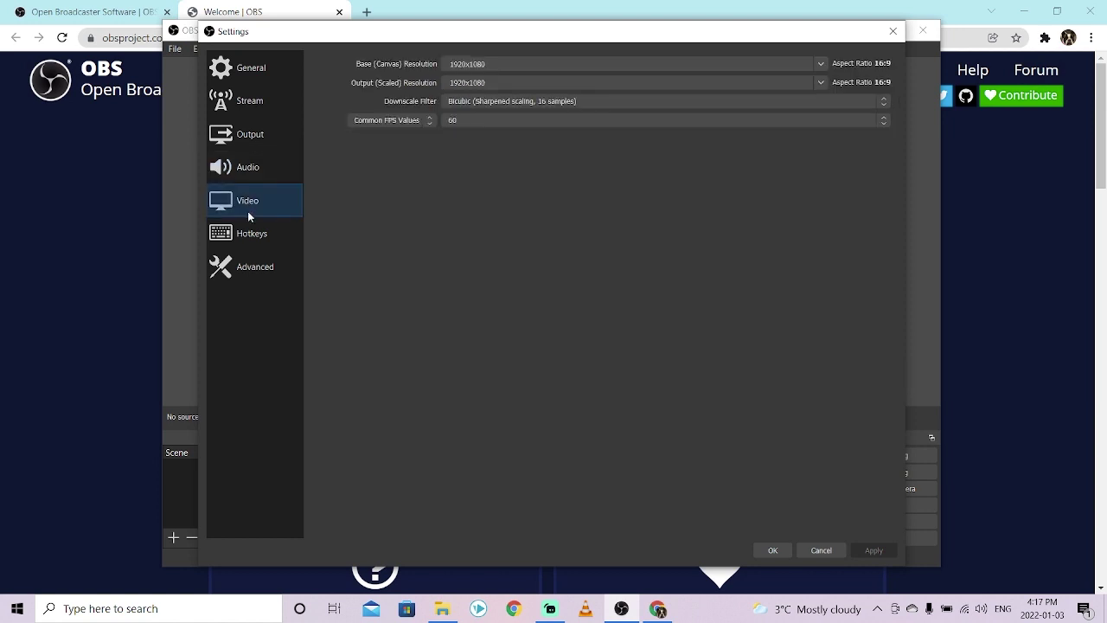
Enable 'Automatically remux to mp4' under Advanced, keep 60 FPS, and apply the settings
click(254, 270)
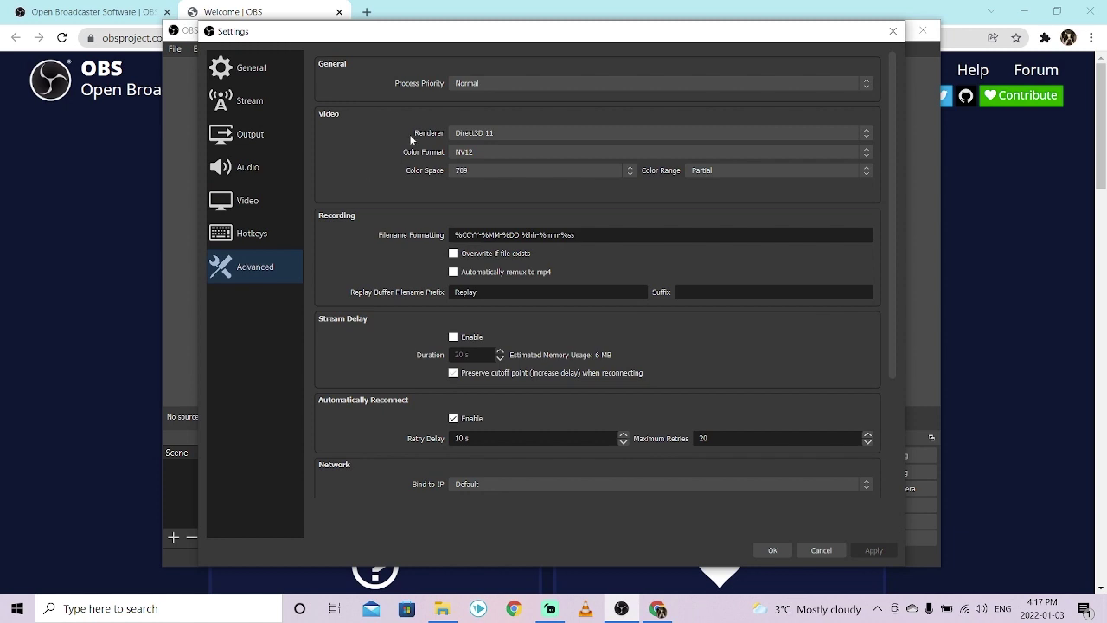
click(453, 273)
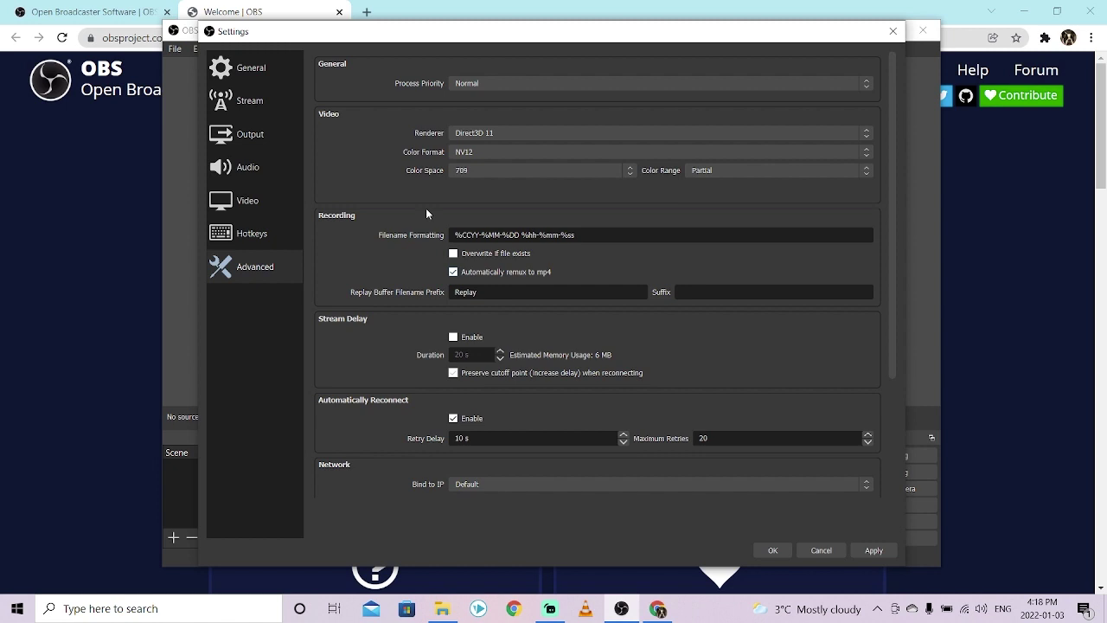
click(286, 204)
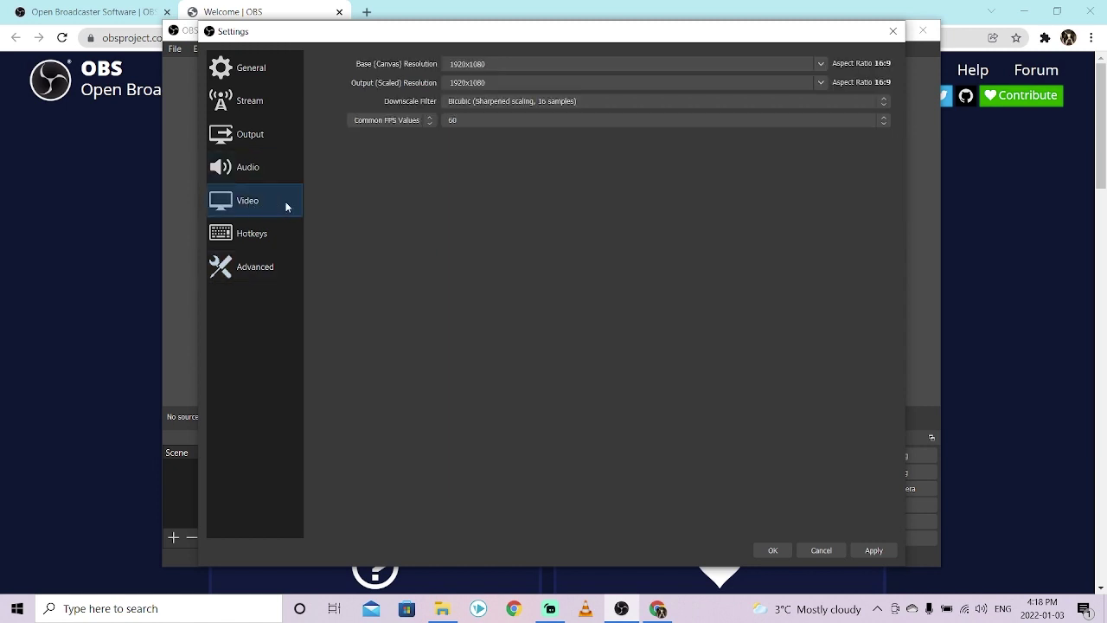
click(503, 121)
click(506, 119)
click(264, 71)
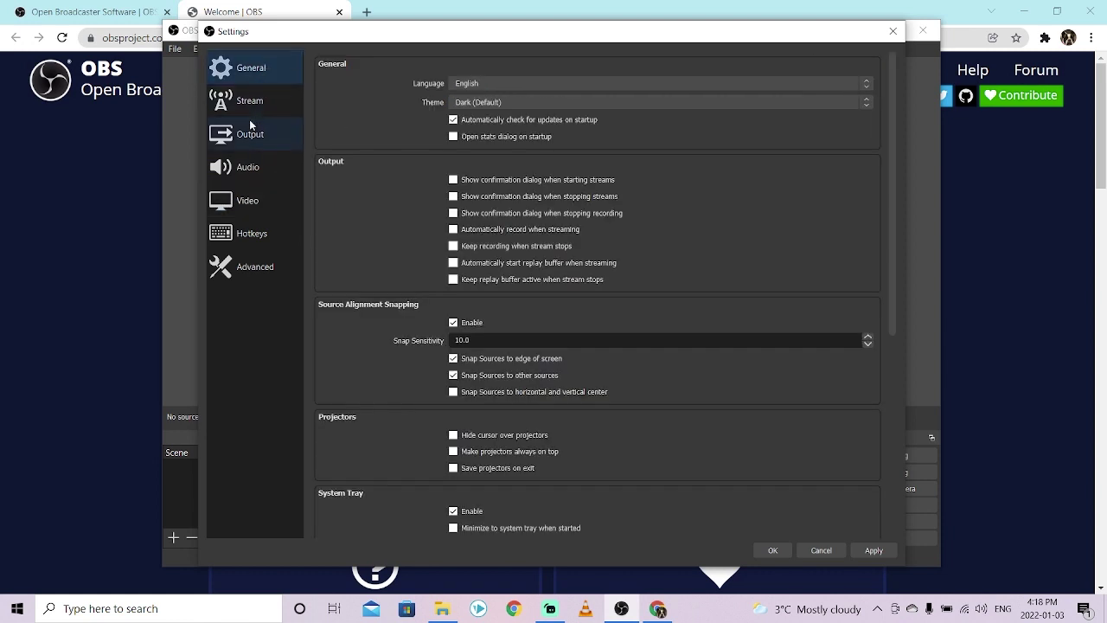
click(235, 278)
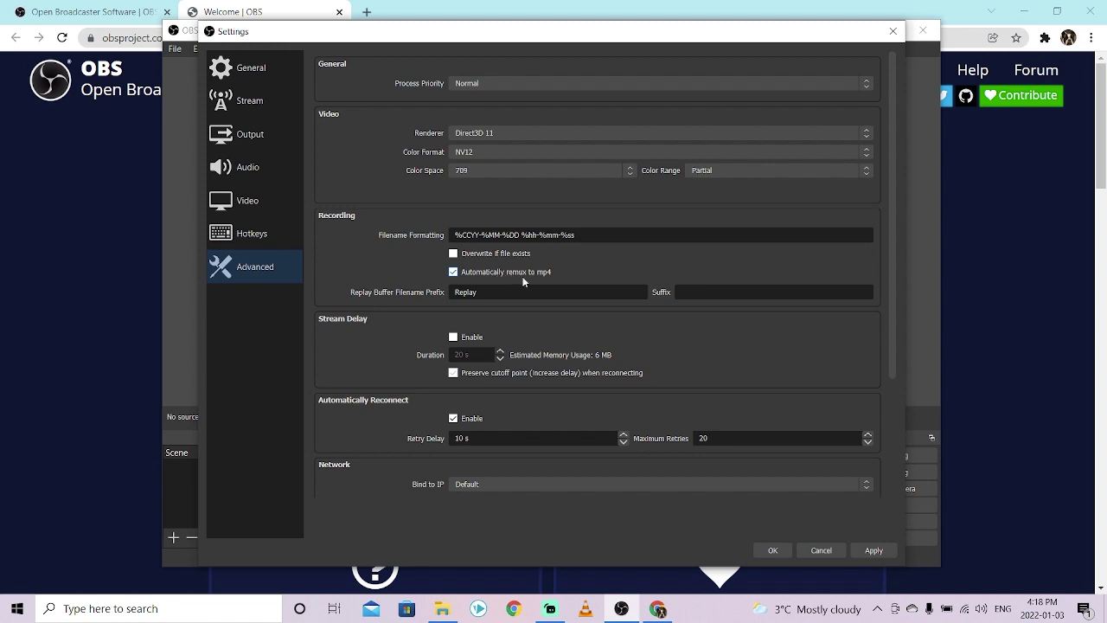
click(876, 551)
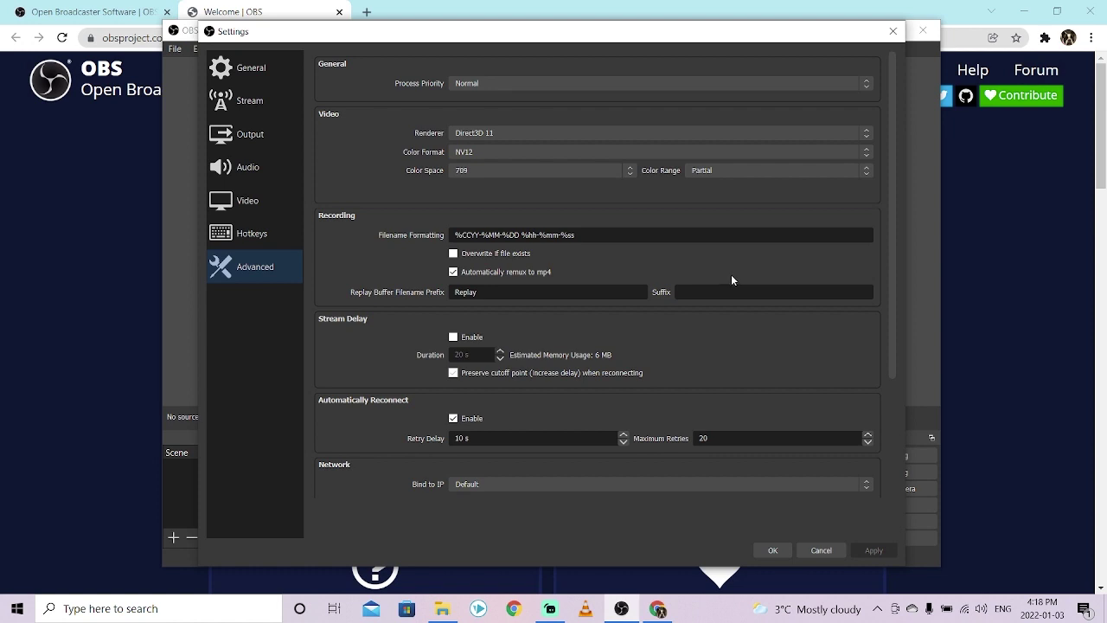
Close Settings with OK and mute the Mic/Aux input in the Audio Mixer
click(774, 551)
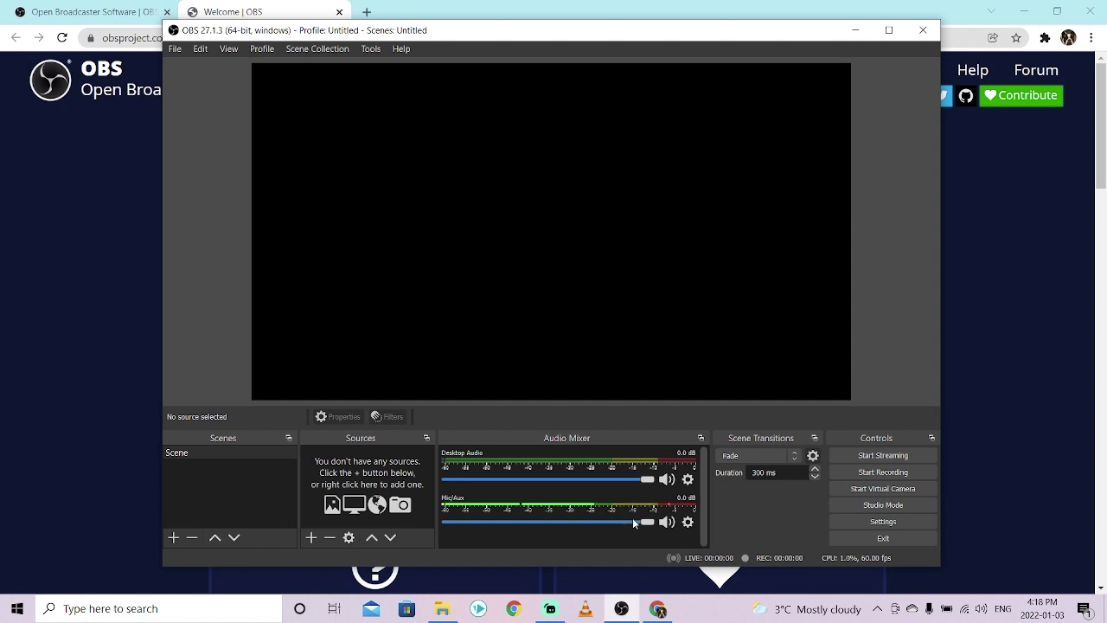
click(666, 522)
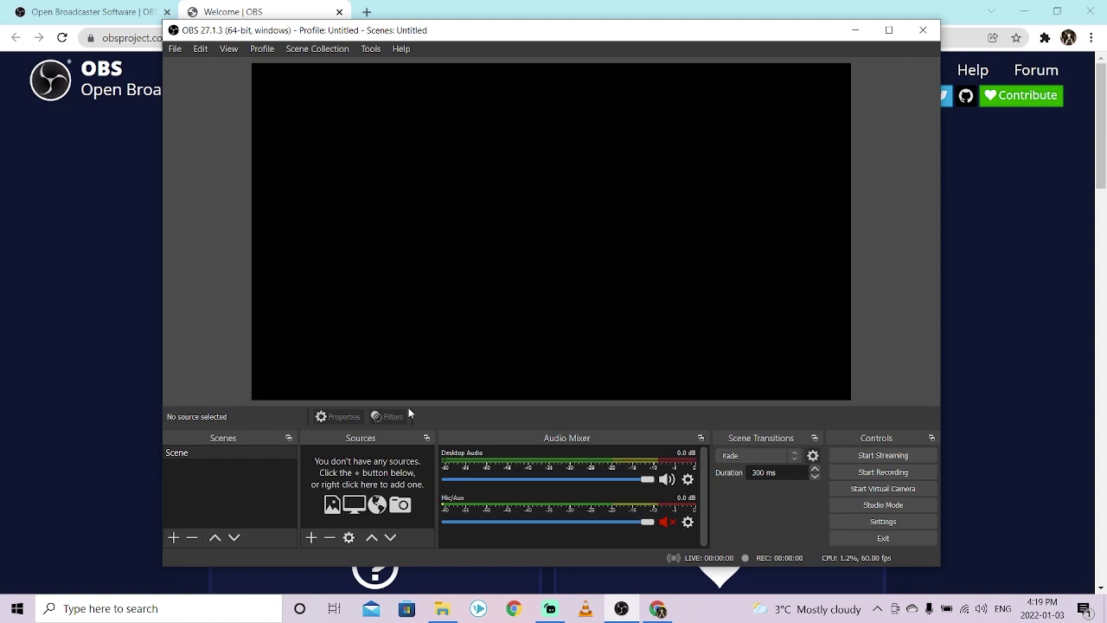
Add a Display Capture source of Display 1 at 1920x1080, then bring up Windows search
click(310, 538)
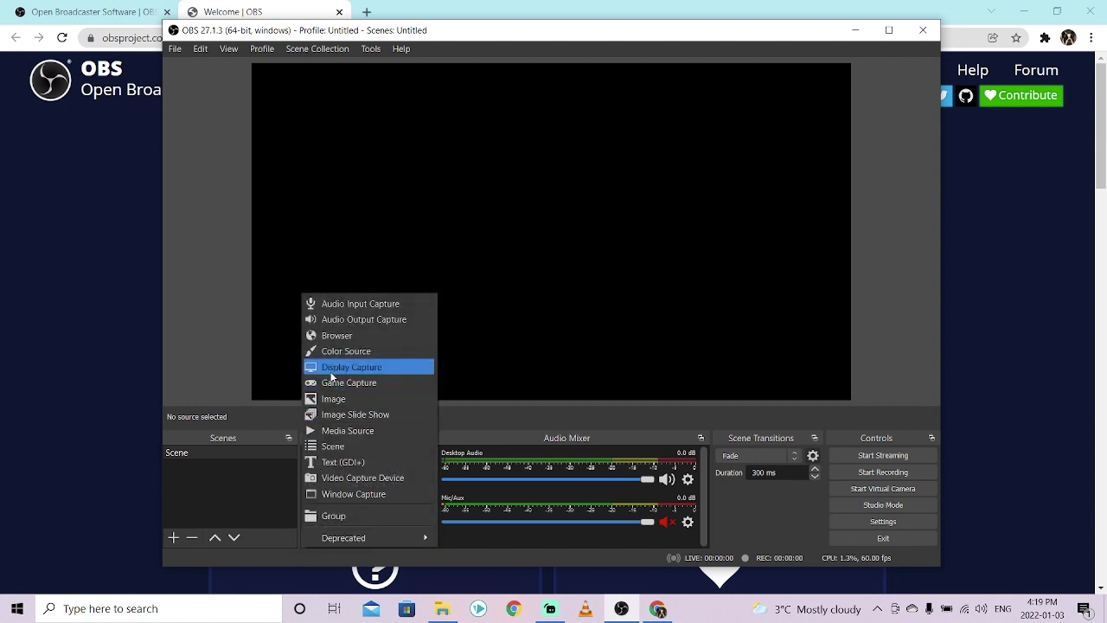
click(336, 367)
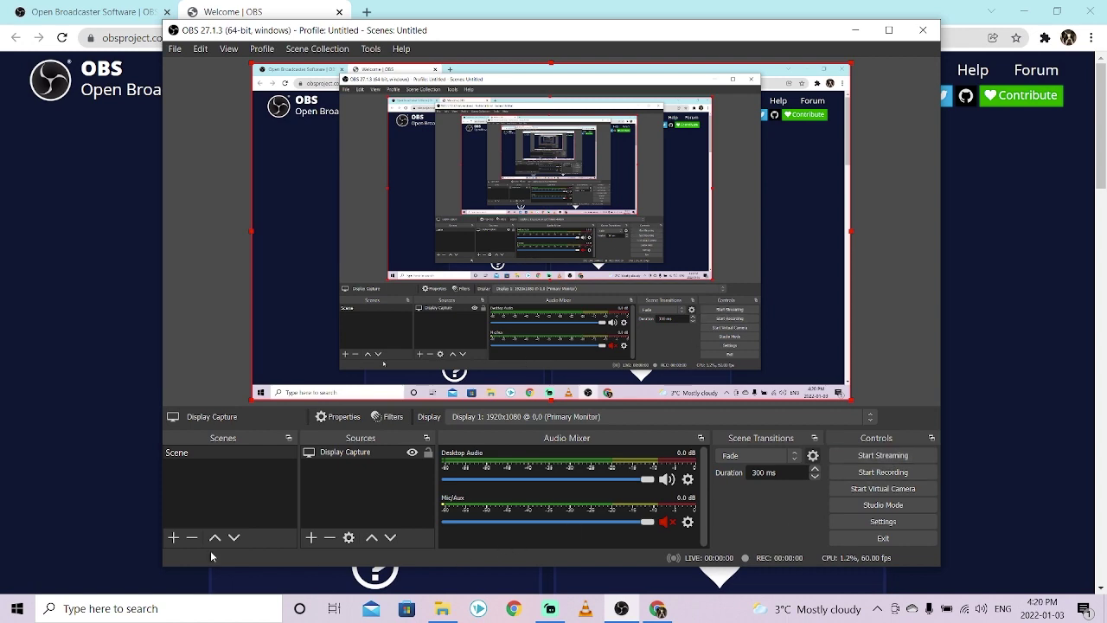
click(161, 608)
Search for 'steam', start the Steam client, and go to its game library
text(steam)
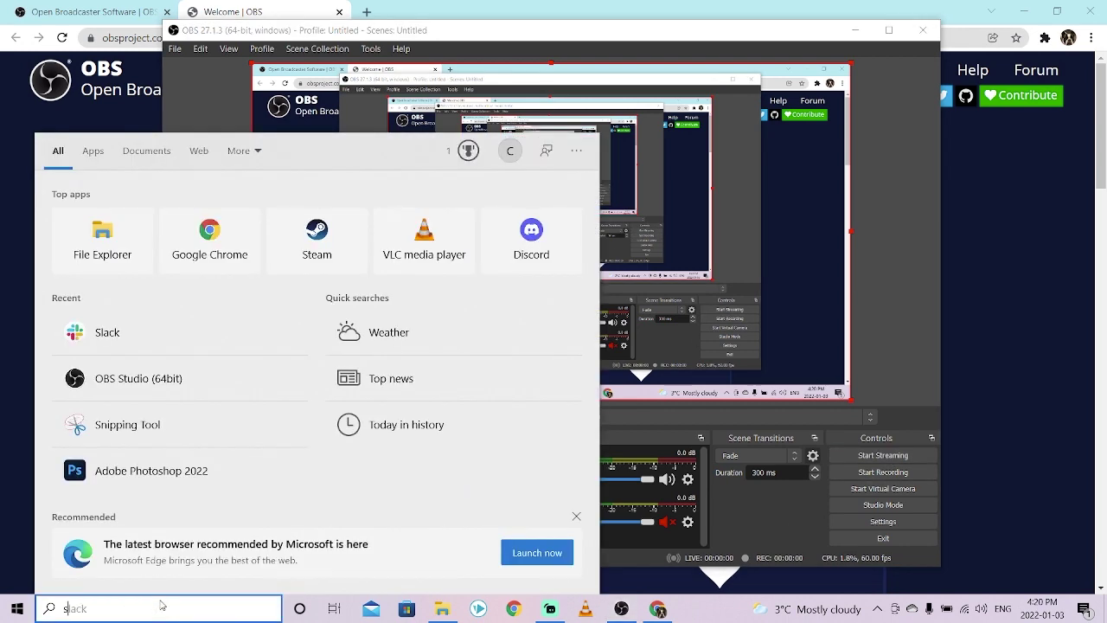
click(159, 234)
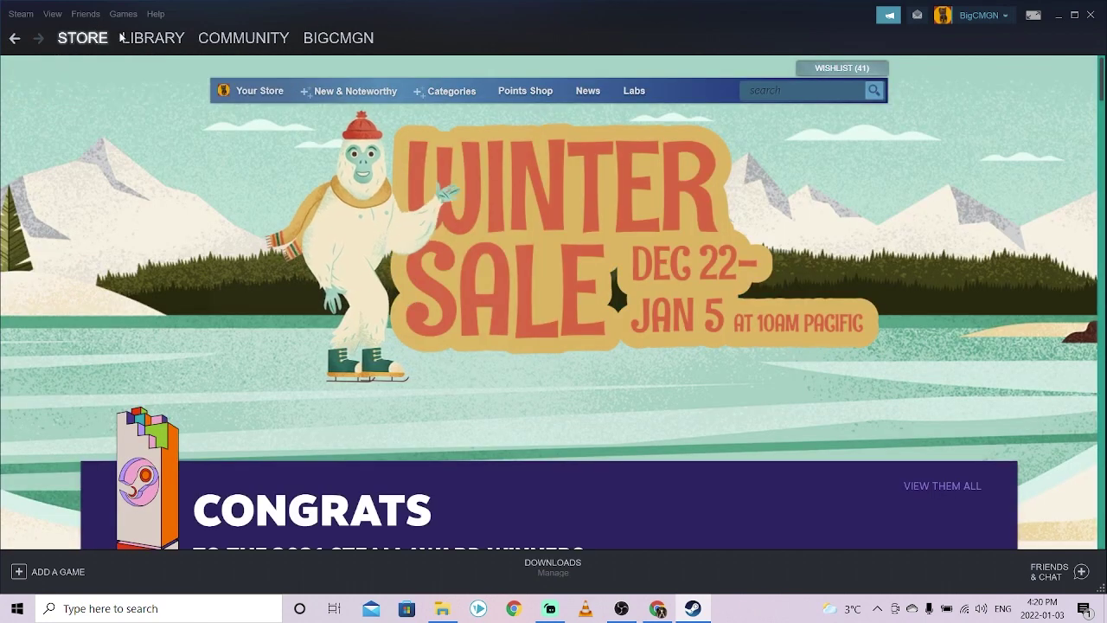
click(140, 39)
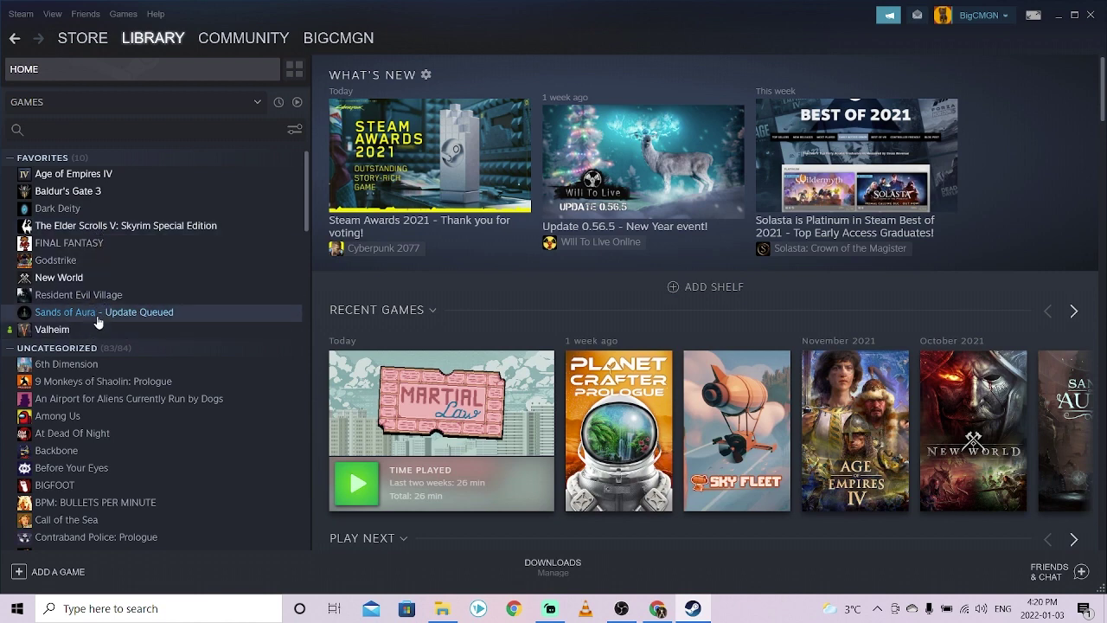
Launch Valheim in standard mode from the library, then bring OBS Studio back in front
click(86, 245)
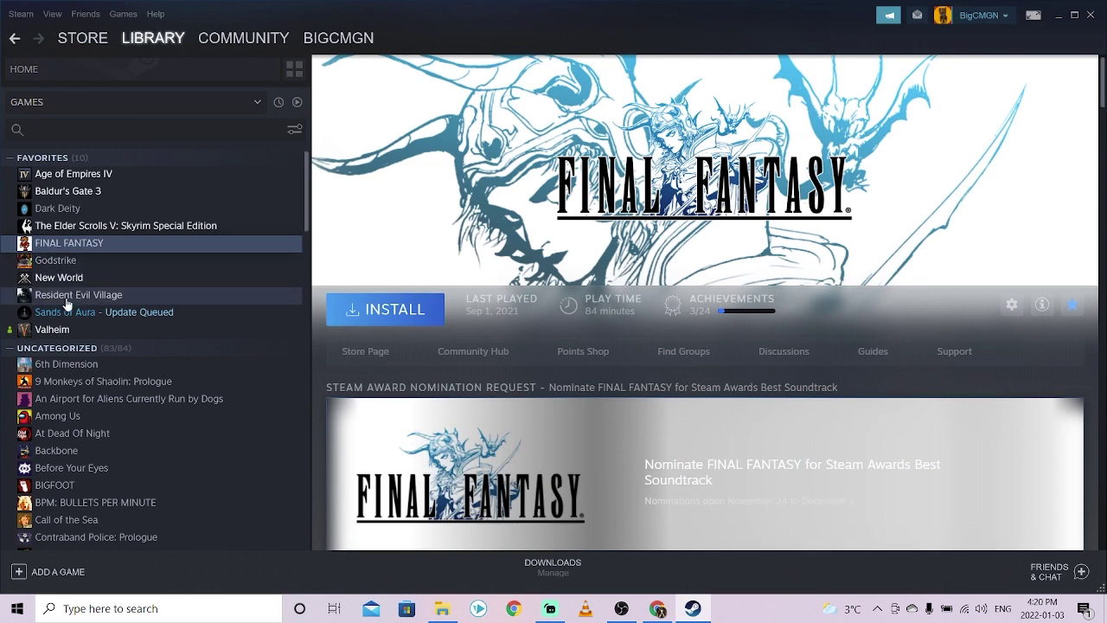
click(78, 329)
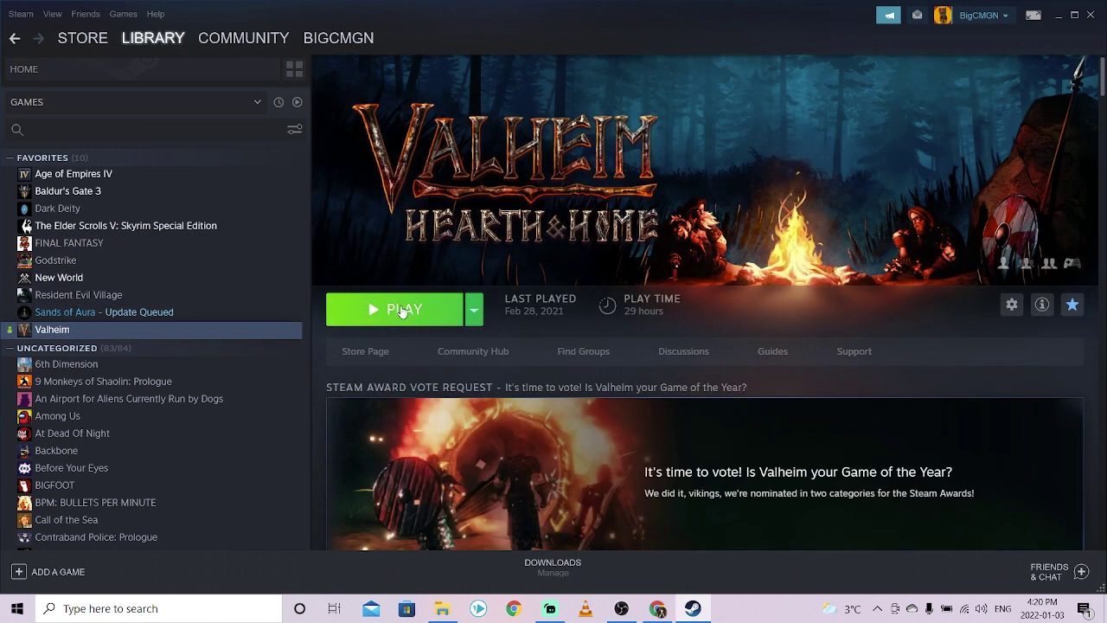
click(402, 309)
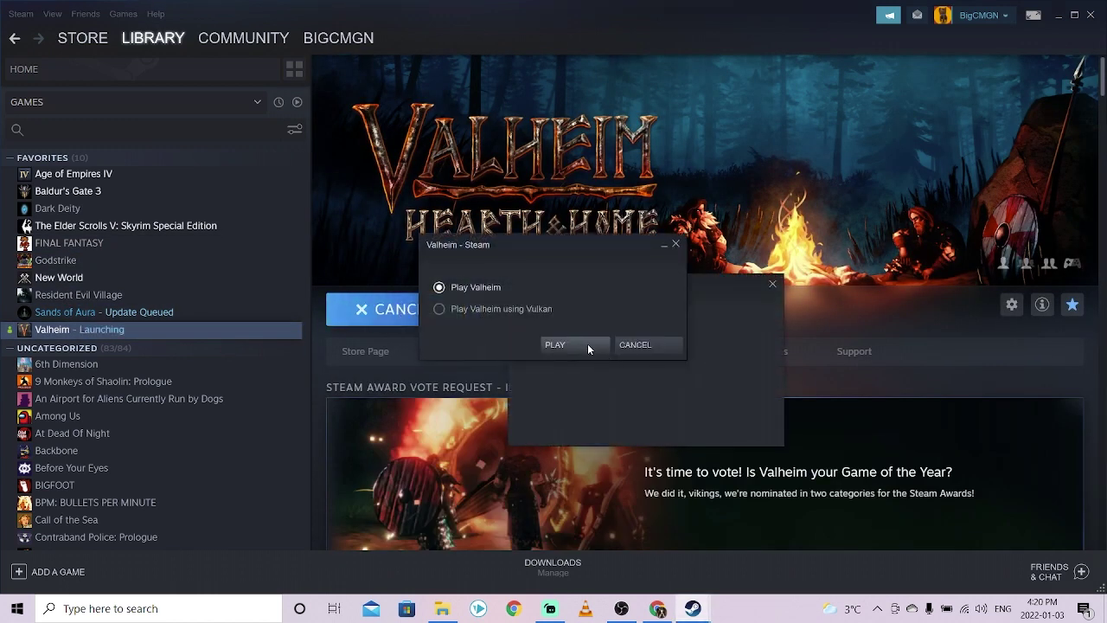
click(587, 343)
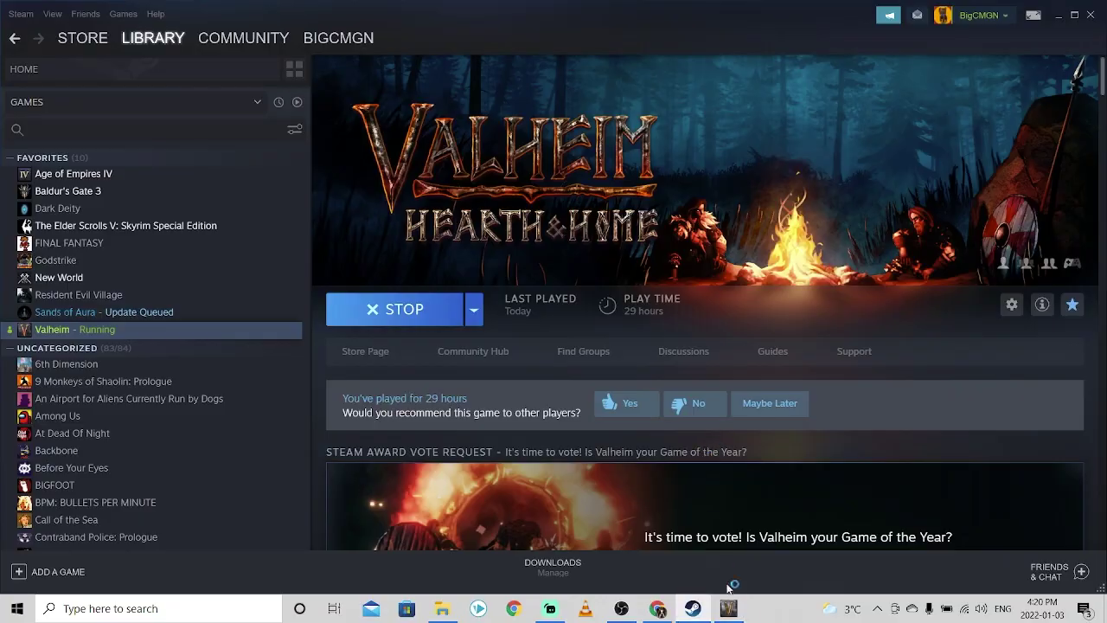
click(622, 610)
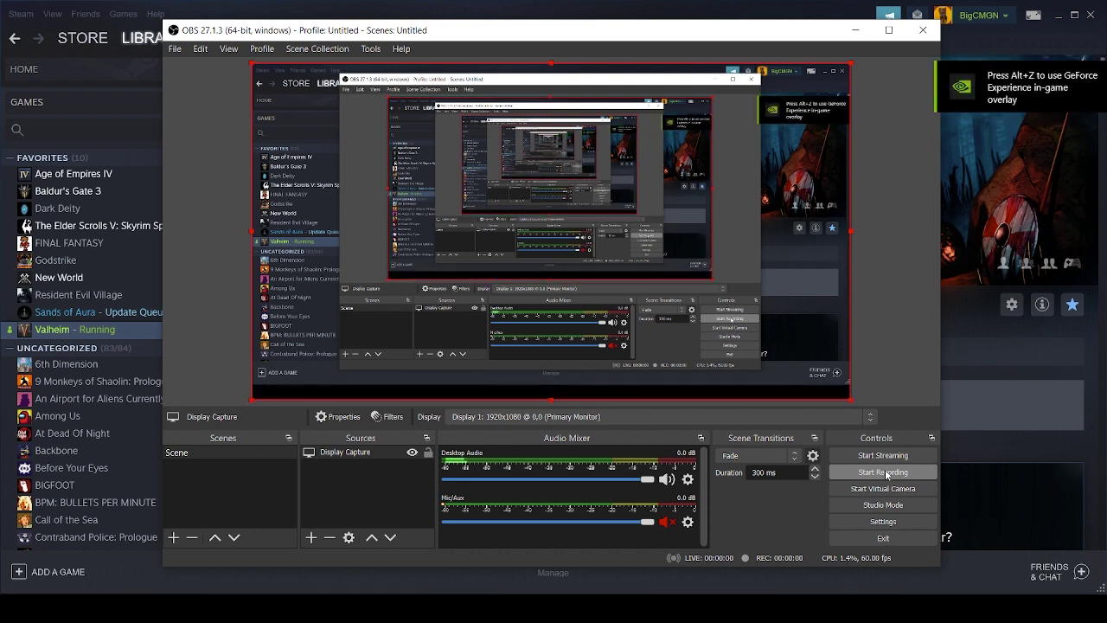
Record a short Valheim clip, quitting the game before stopping to get the remuxed MP4
click(883, 472)
key(alt+Tab)
key(alt+Tab)
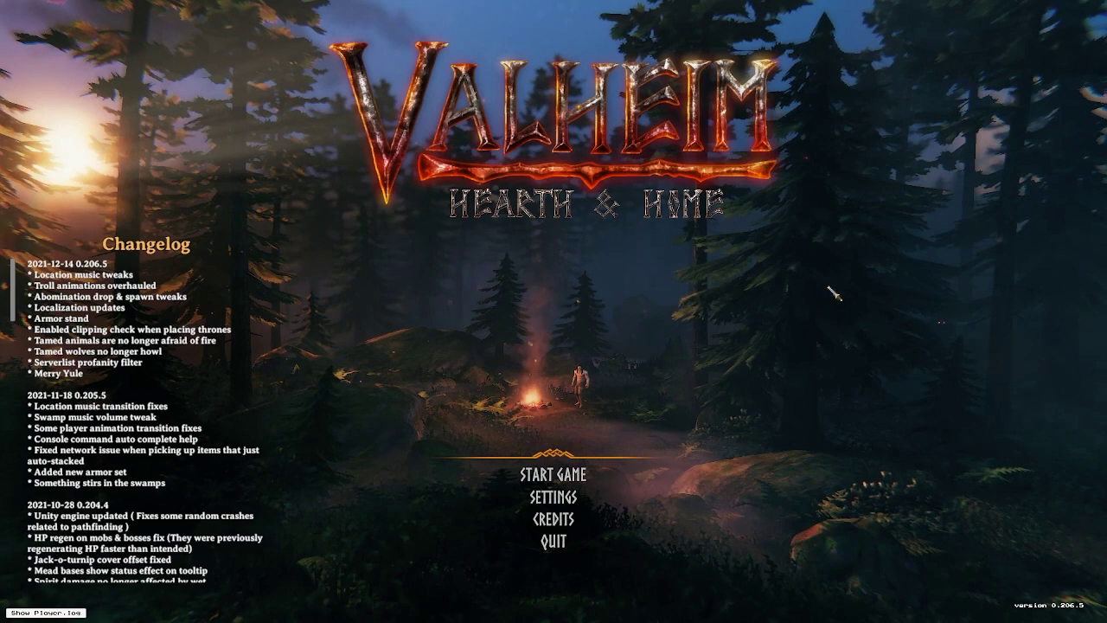
click(554, 541)
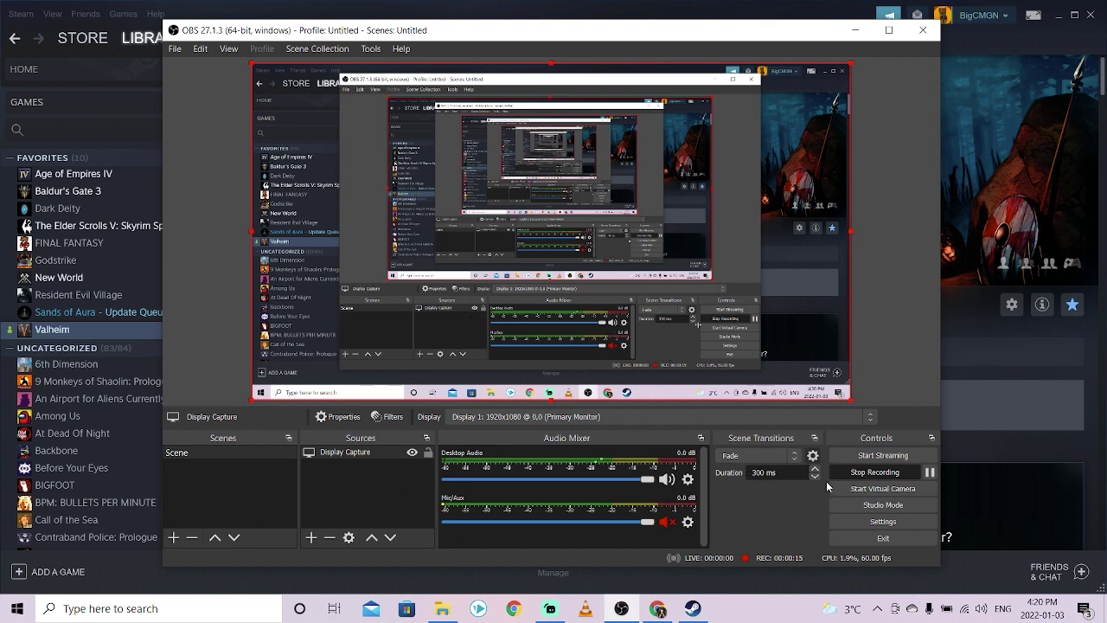
click(875, 474)
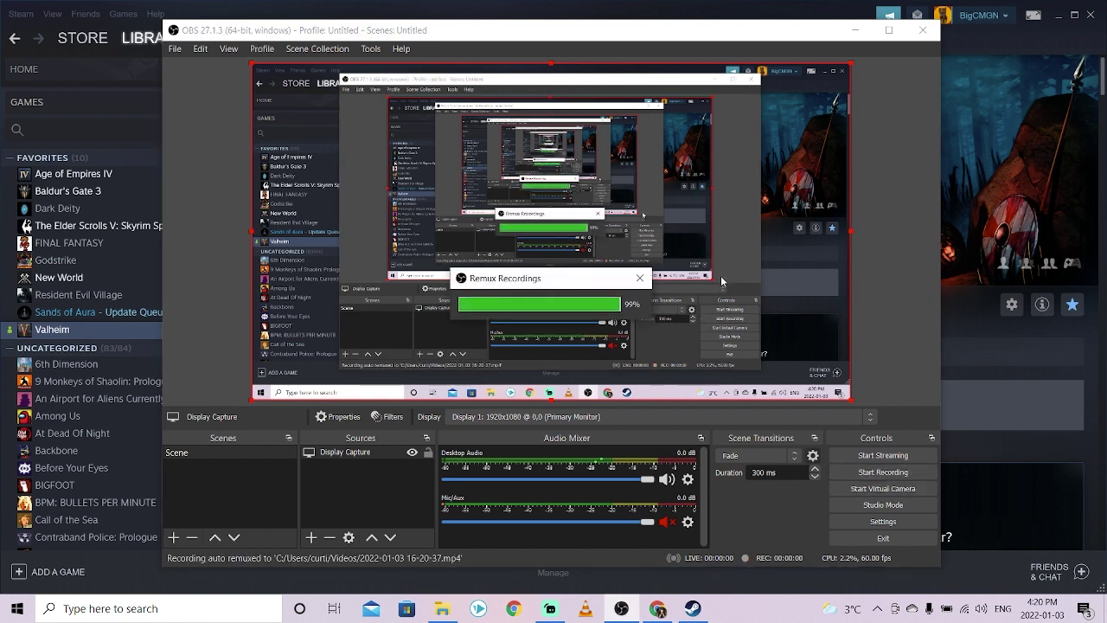